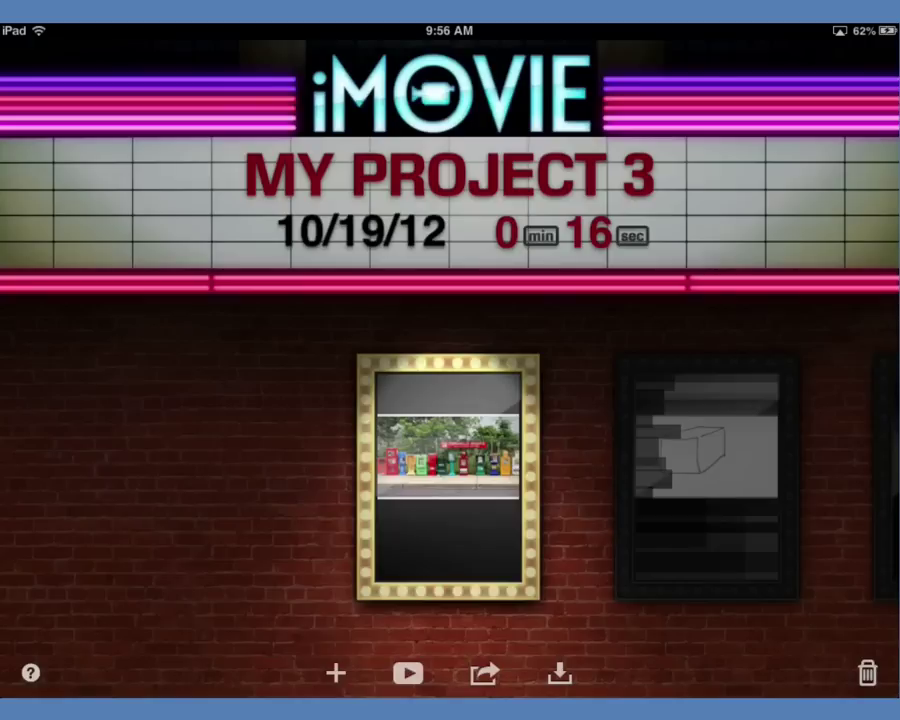
Create a new movie project, not a trailer.
{"action": "left_click", "coordinate": [336, 674]}
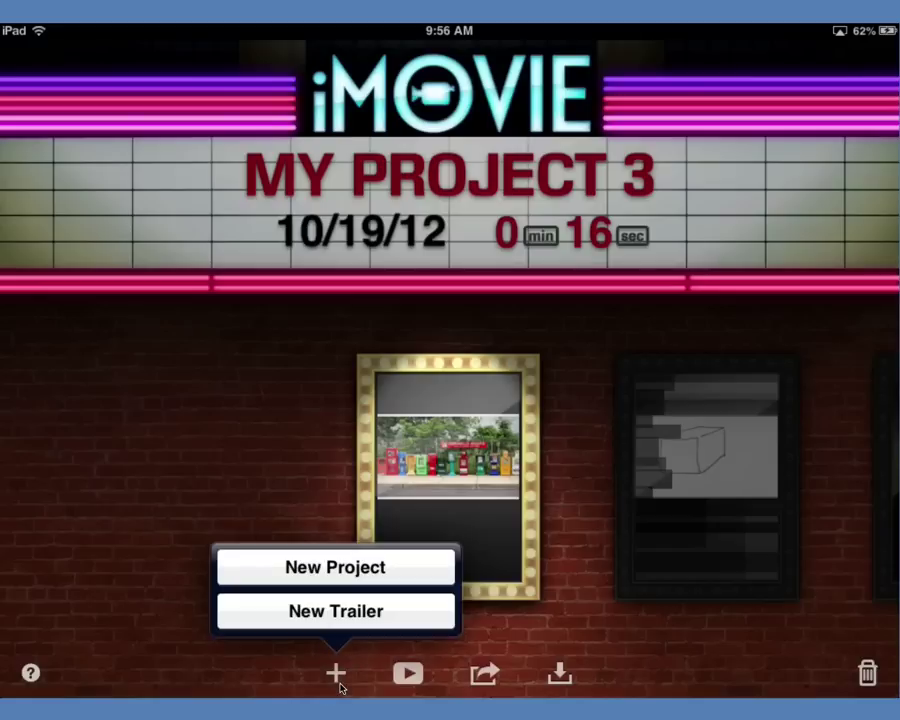
{"action": "left_click", "coordinate": [335, 567]}
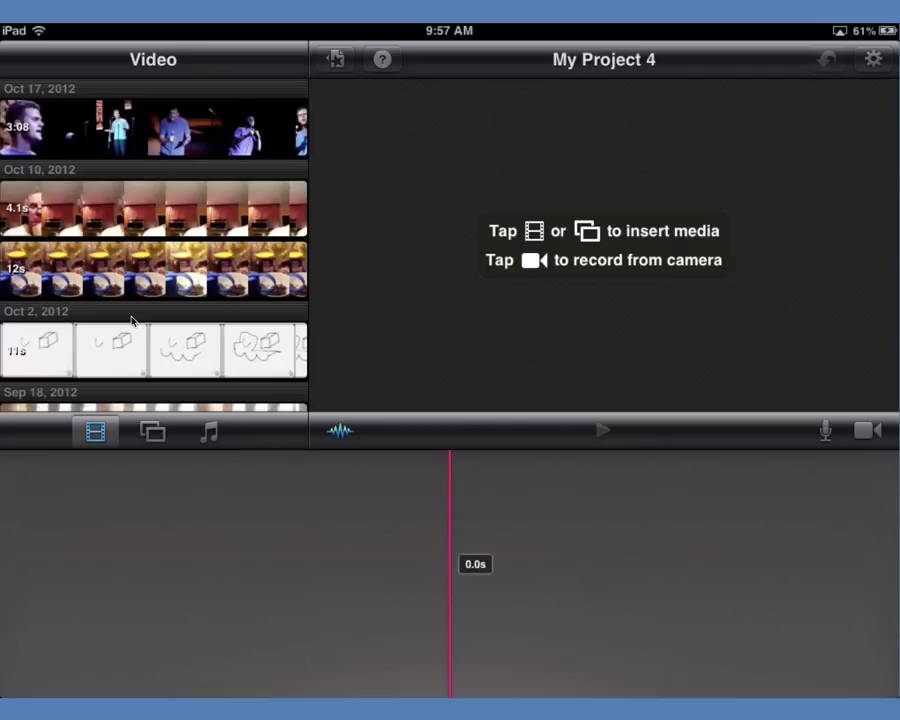
Look through the photo albums and the available theme music, sound effects and playlists.
{"action": "left_click", "coordinate": [150, 430]}
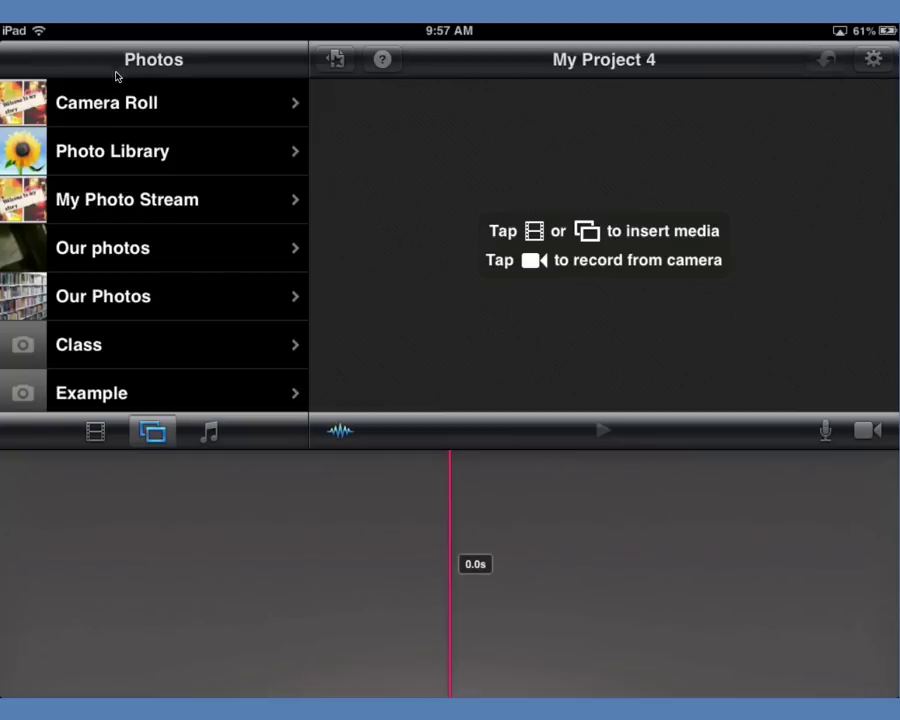
{"action": "left_click", "coordinate": [206, 430]}
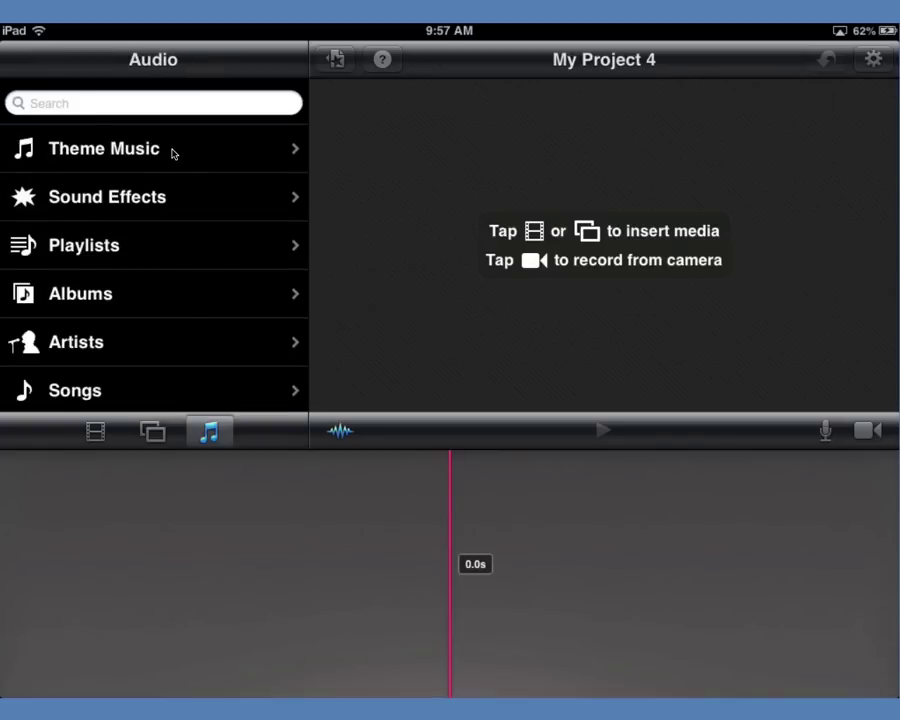
{"action": "left_click", "coordinate": [130, 150]}
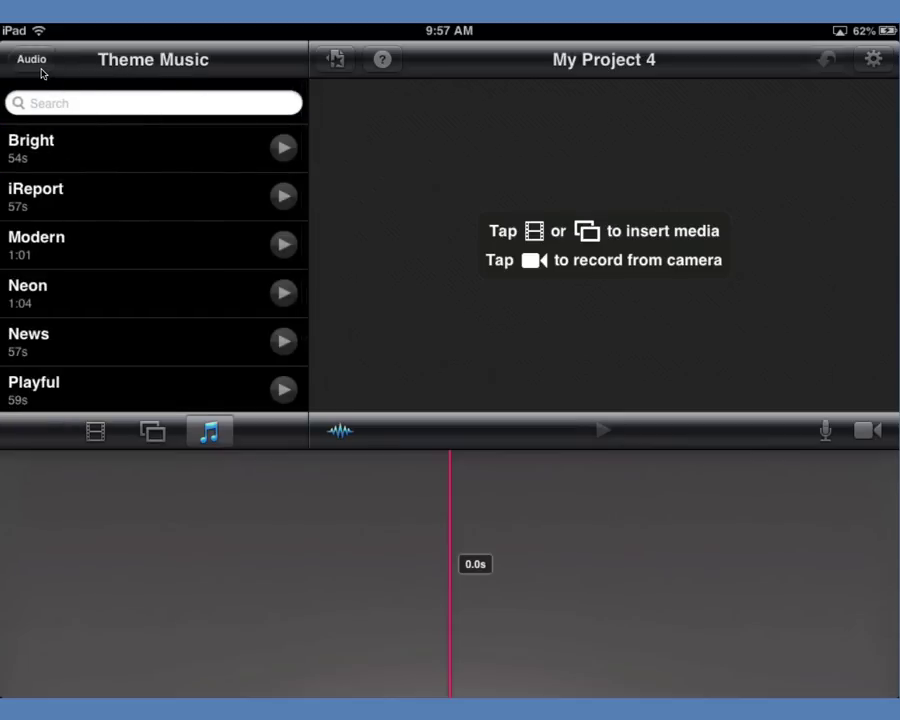
{"action": "left_click", "coordinate": [44, 68]}
{"action": "left_click", "coordinate": [107, 197]}
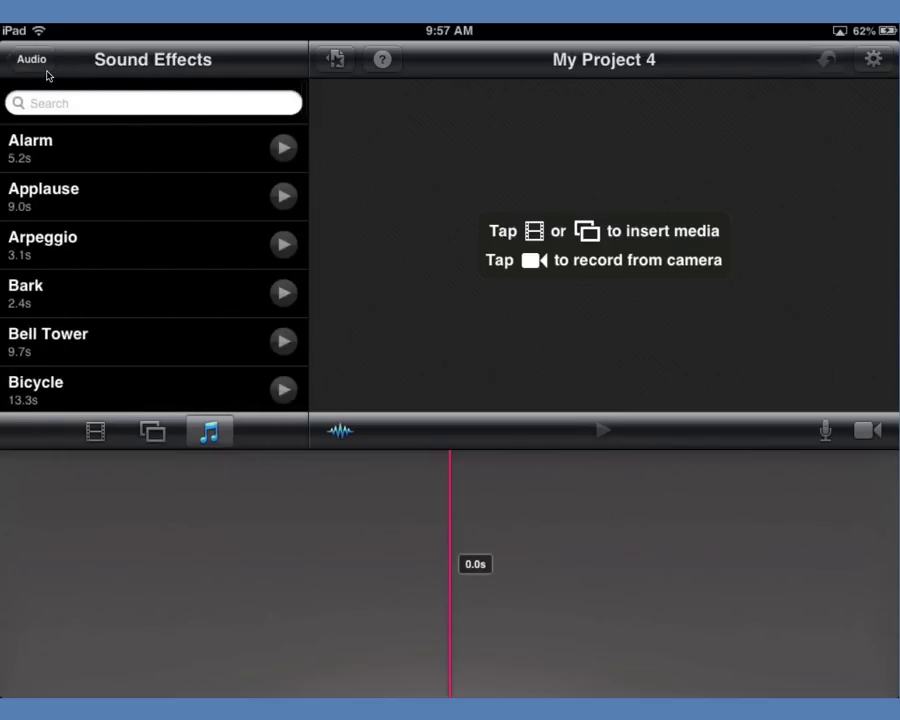
{"action": "left_click", "coordinate": [46, 73]}
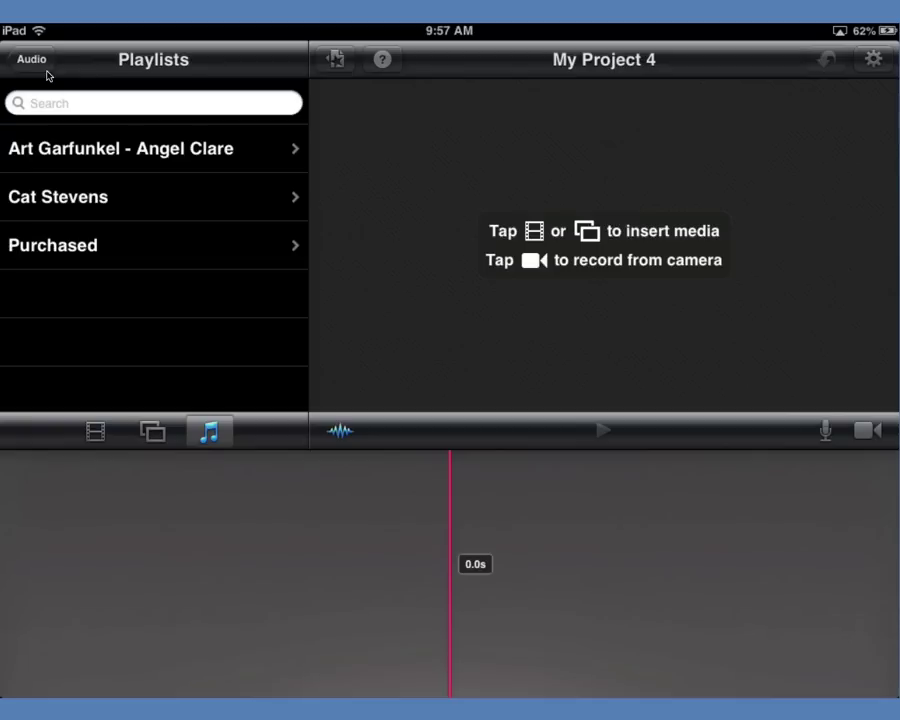
{"action": "left_click", "coordinate": [46, 75]}
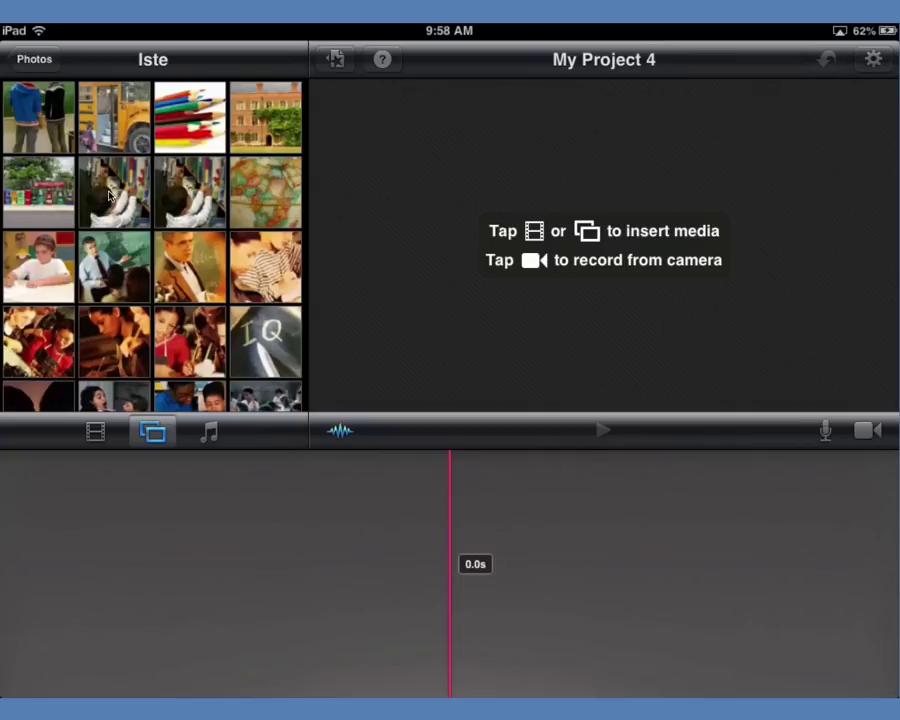
Add four photos from the Iste album to the timeline: man at the chalkboard, girls with books, stacked chairs, newspaper boxes.
{"action": "left_click", "coordinate": [182, 265]}
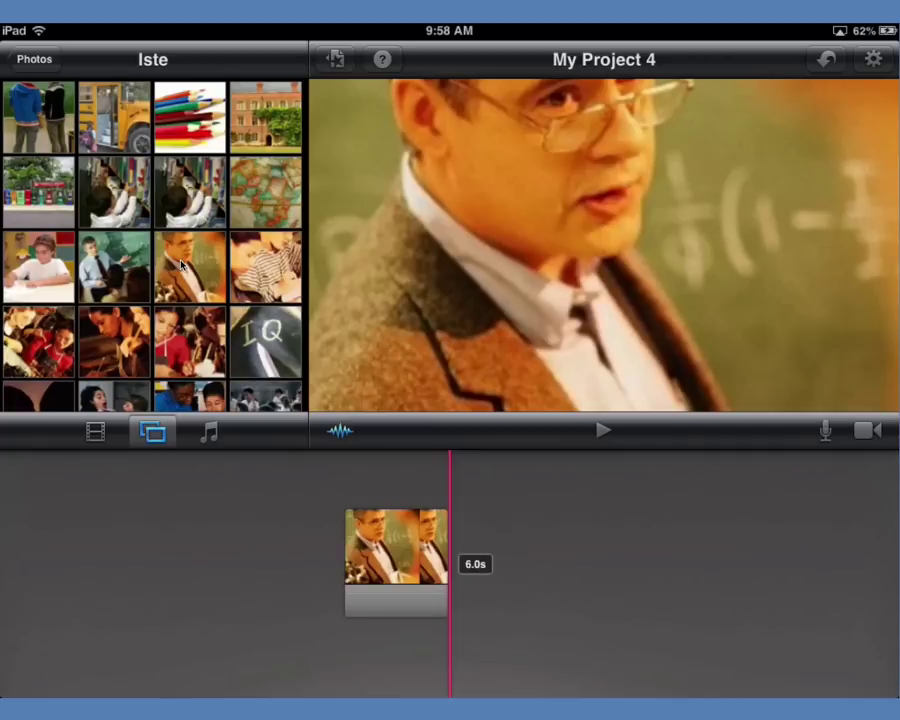
{"action": "scroll", "coordinate": [182, 265], "scroll_direction": "down", "scroll_amount": 2}
{"action": "left_click", "coordinate": [114, 328]}
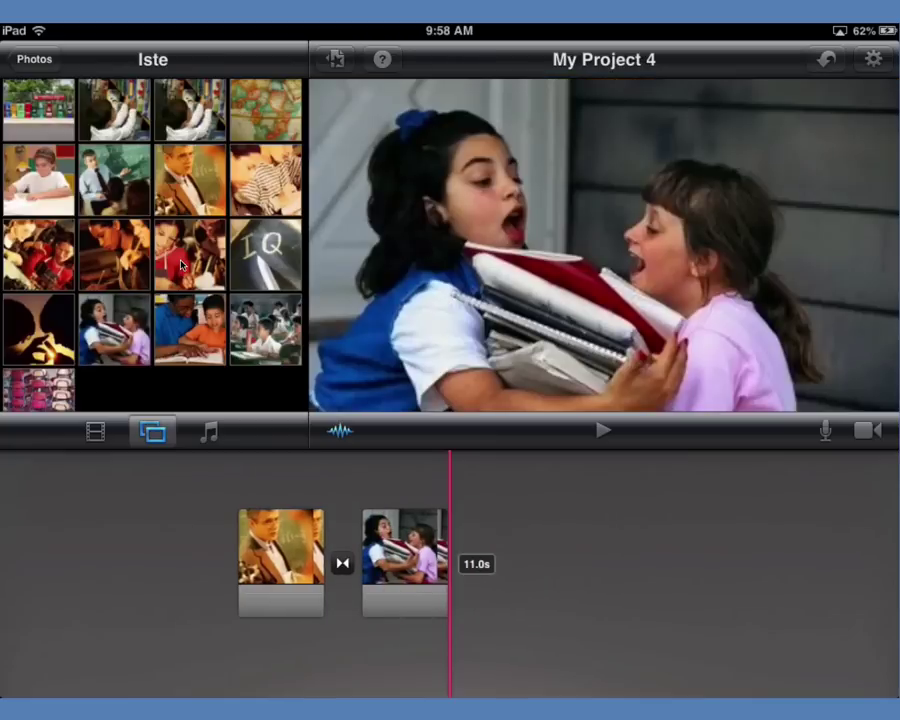
{"action": "scroll", "coordinate": [150, 300], "scroll_direction": "down", "scroll_amount": 1}
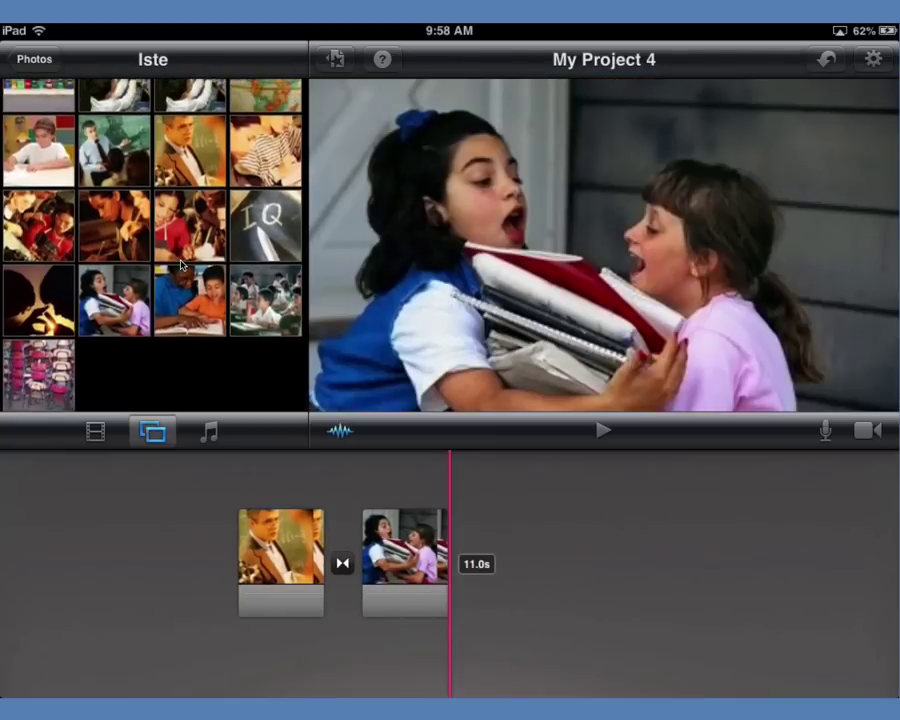
{"action": "left_click", "coordinate": [38, 388]}
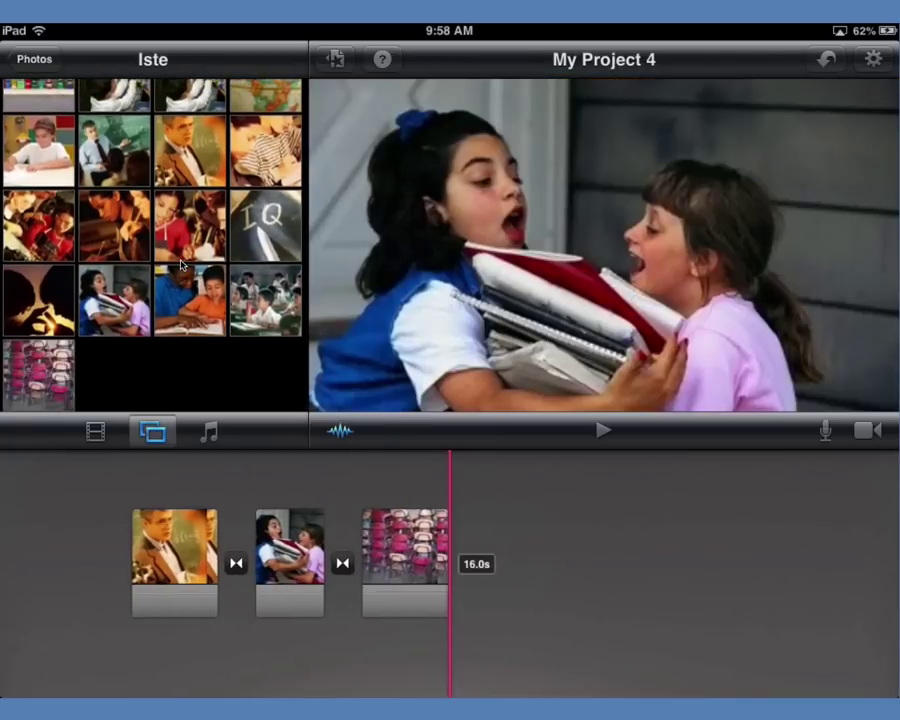
{"action": "scroll", "coordinate": [181, 264], "scroll_direction": "up", "scroll_amount": 5}
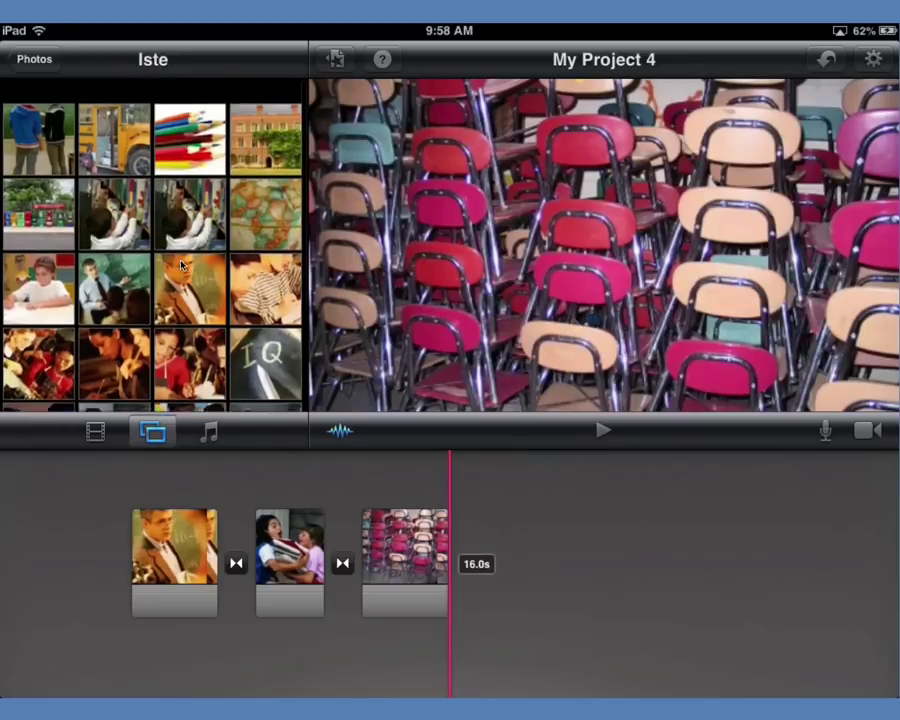
{"action": "scroll", "coordinate": [181, 264], "scroll_direction": "down", "scroll_amount": 2}
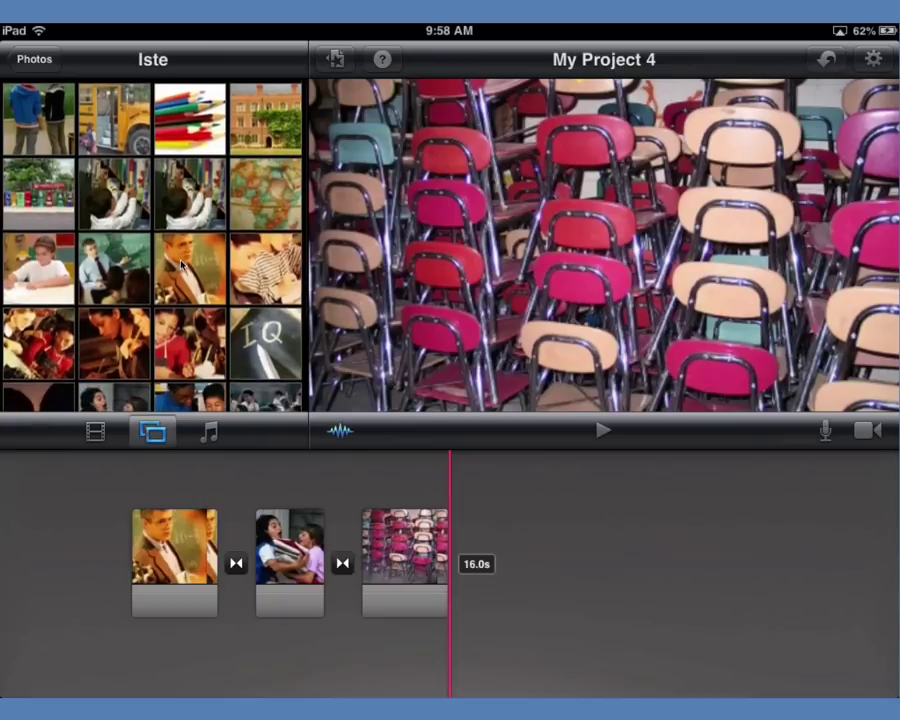
{"action": "left_click", "coordinate": [38, 190]}
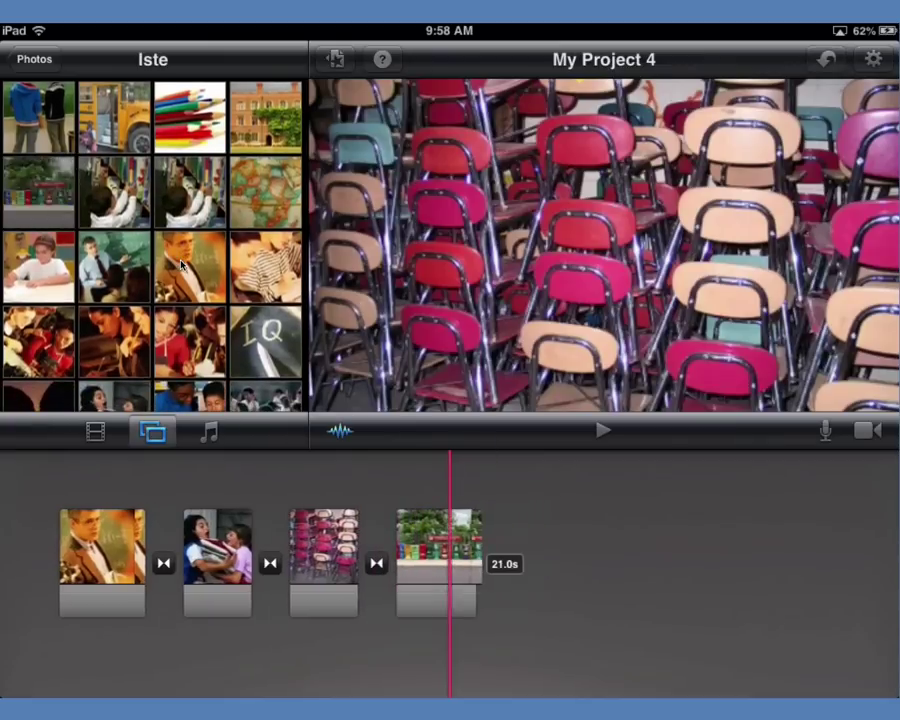
Reorder the timeline so the newspaper boxes photo comes first and the man at the chalkboard comes last.
{"action": "left_click_drag", "start_coordinate": [470, 600], "coordinate": [657, 600]}
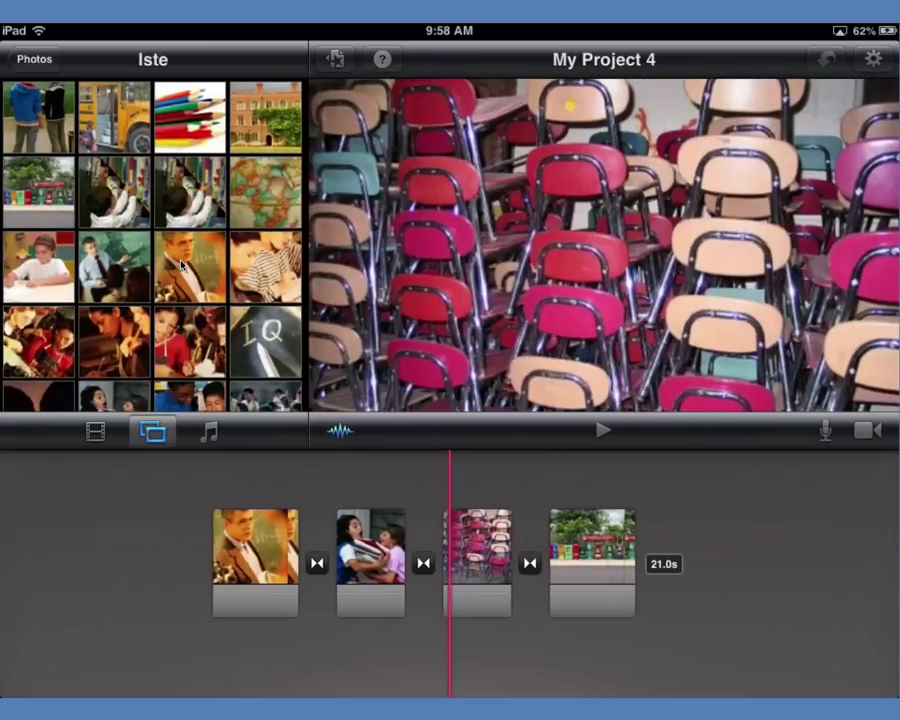
{"action": "left_click", "coordinate": [591, 555]}
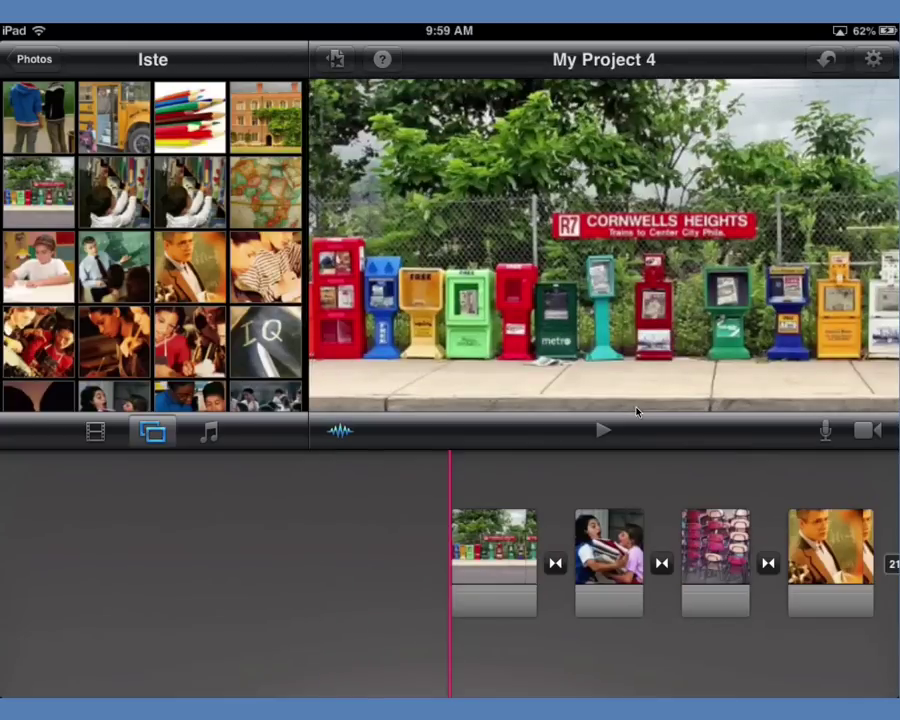
Lengthen the closing photo of the man at the chalkboard so the whole project runs about 24.8 s.
{"action": "scroll", "coordinate": [600, 565], "scroll_direction": "right", "scroll_amount": 3}
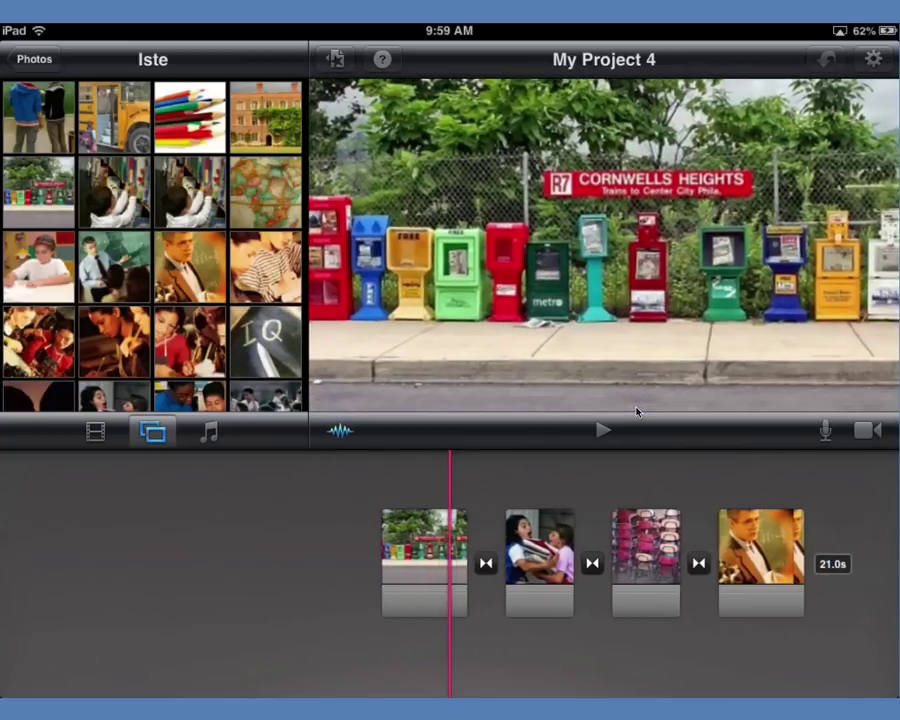
{"action": "scroll", "coordinate": [600, 565], "scroll_direction": "right", "scroll_amount": 4}
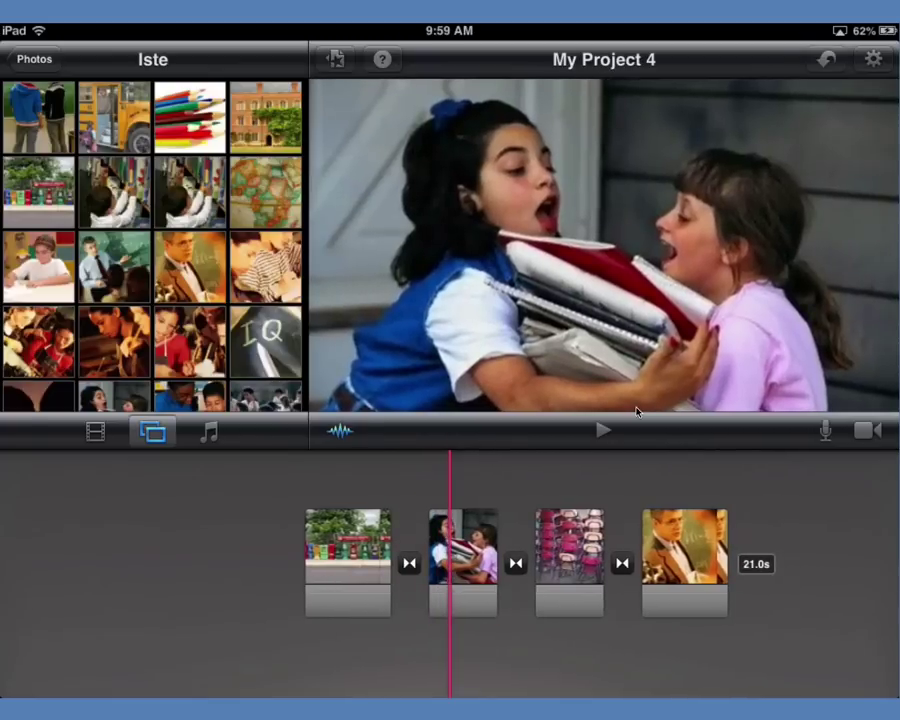
{"action": "left_click", "coordinate": [463, 550]}
{"action": "left_click", "coordinate": [370, 550]}
{"action": "left_click", "coordinate": [610, 550]}
{"action": "left_click", "coordinate": [600, 550]}
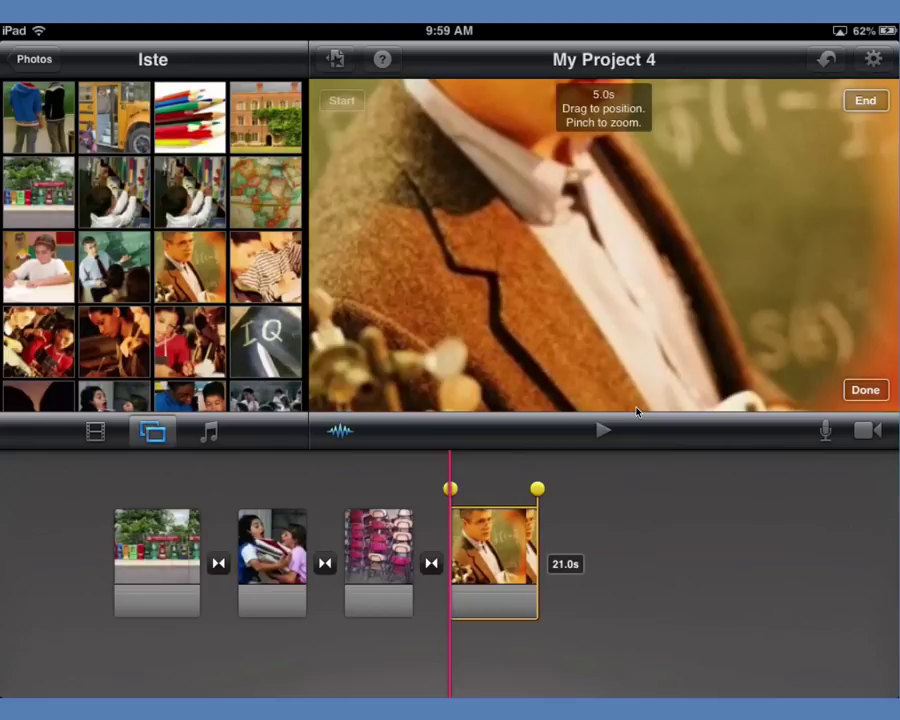
{"action": "left_click_drag", "start_coordinate": [537, 489], "coordinate": [627, 489]}
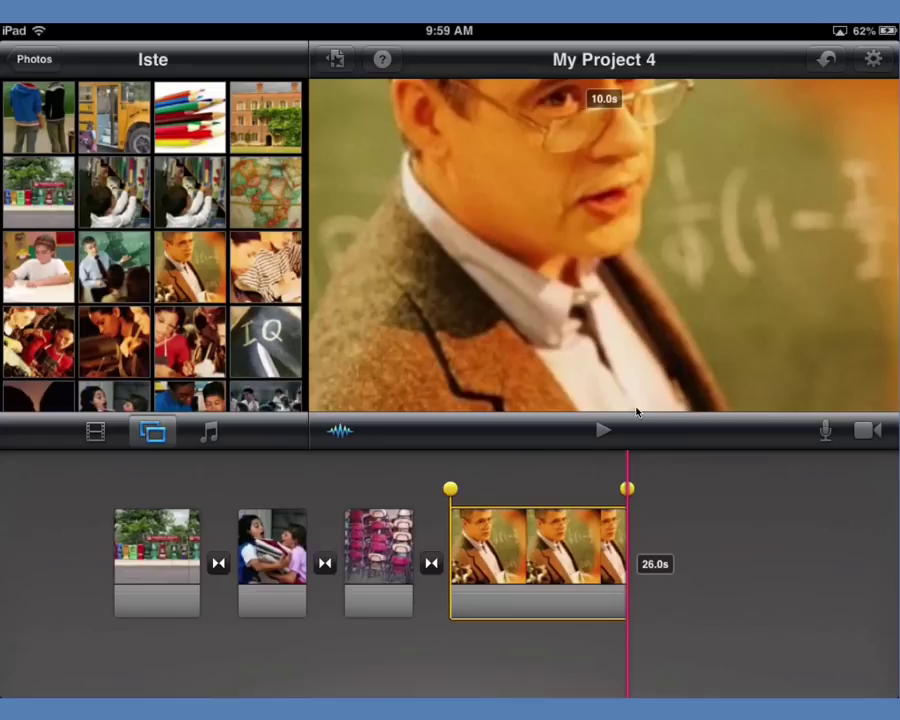
{"action": "mouse_move", "coordinate": [627, 489]}
{"action": "left_mouse_down"}
{"action": "mouse_move", "coordinate": [609, 489]}
{"action": "mouse_move", "coordinate": [633, 489]}
{"action": "left_mouse_up"}
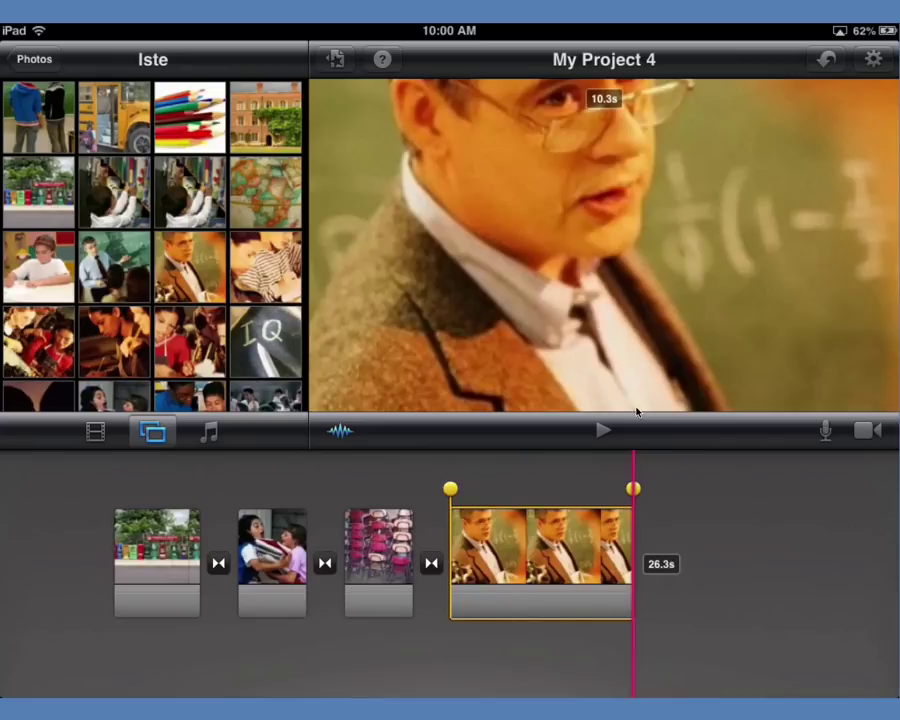
{"action": "left_click_drag", "start_coordinate": [633, 489], "coordinate": [583, 489]}
{"action": "left_click_drag", "start_coordinate": [583, 560], "coordinate": [618, 560]}
Extend the opening newspaper boxes photo to 19.4 s and finish editing the clip.
{"action": "left_click", "coordinate": [306, 550]}
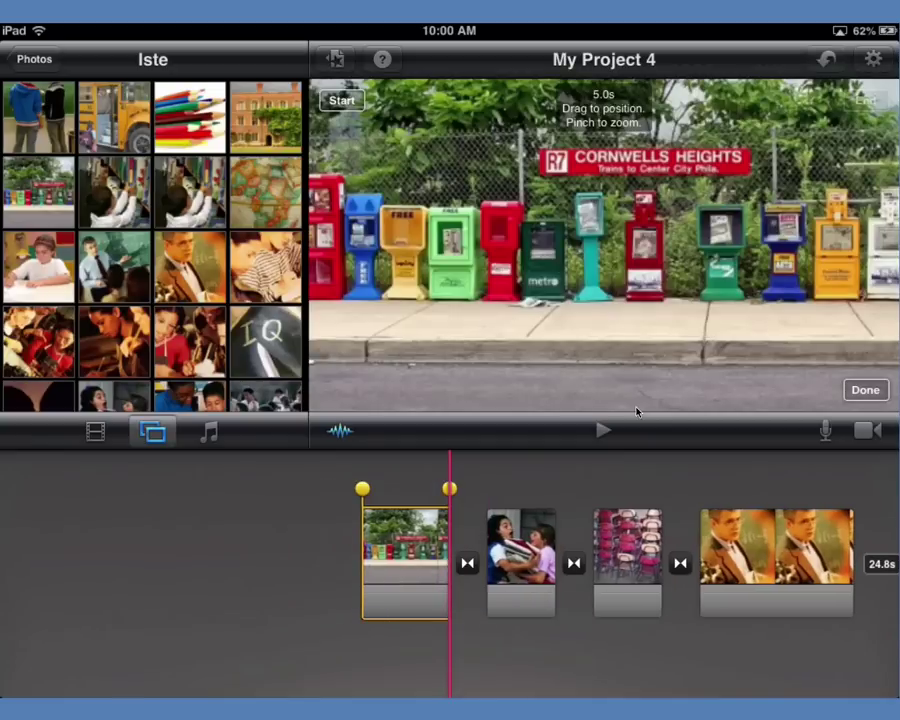
{"action": "left_click_drag", "start_coordinate": [362, 489], "coordinate": [236, 489]}
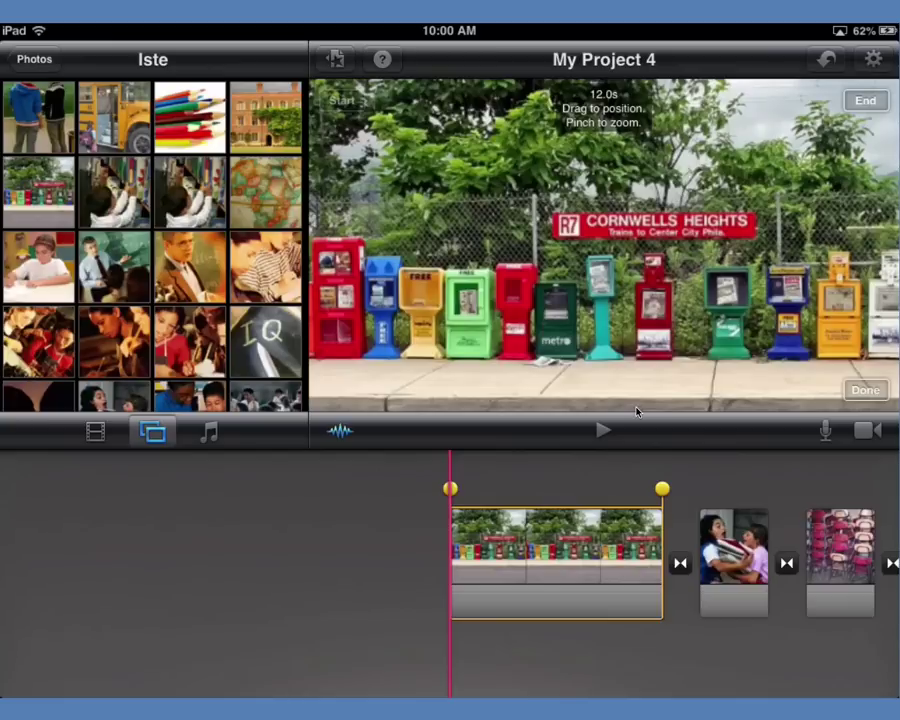
{"action": "left_click_drag", "start_coordinate": [662, 489], "coordinate": [794, 489]}
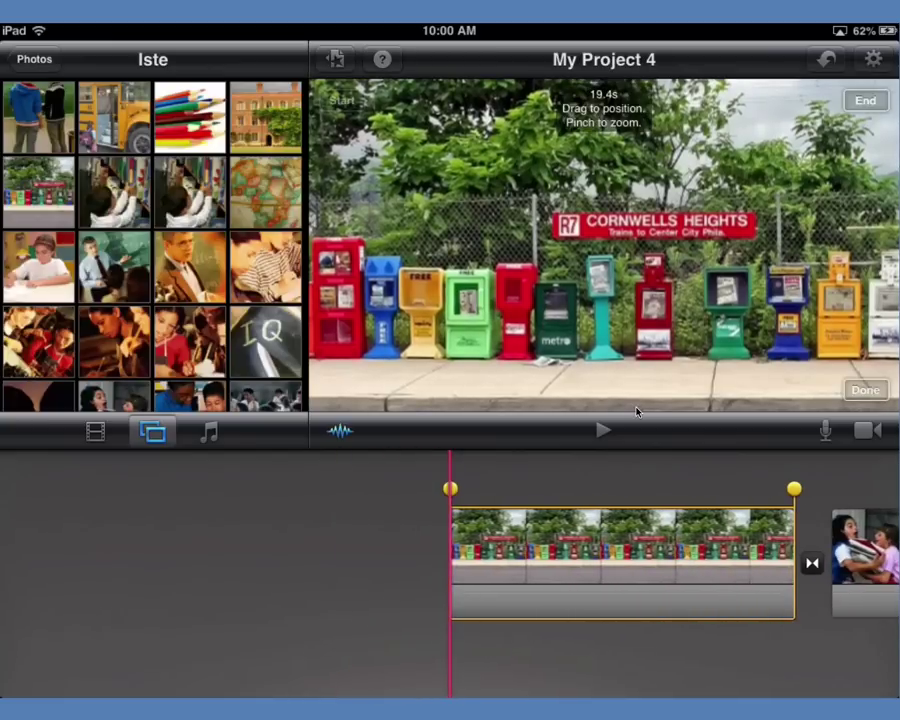
{"action": "left_click", "coordinate": [865, 390]}
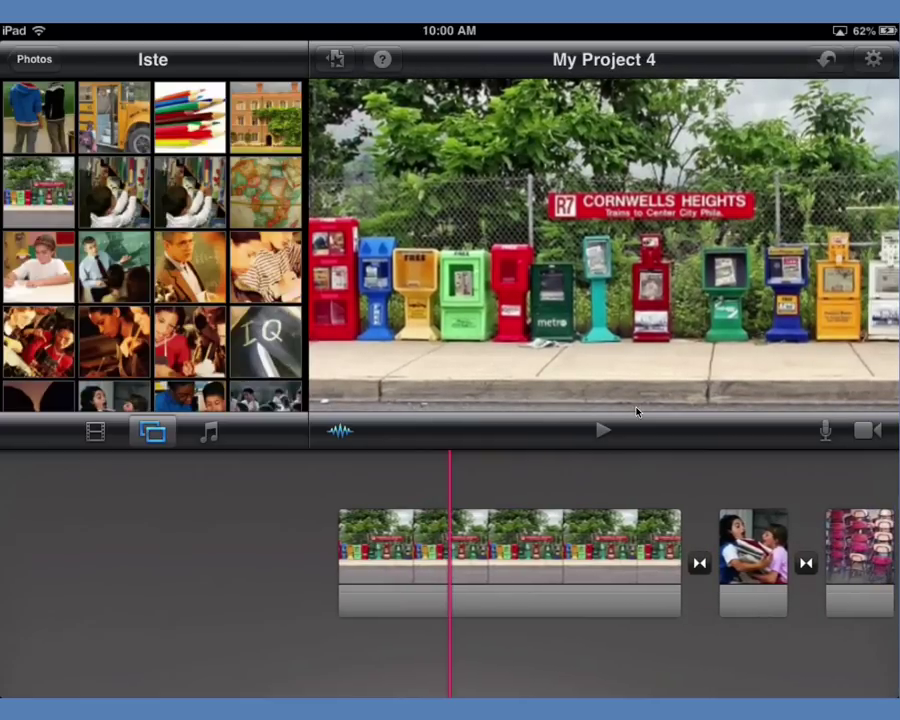
{"action": "left_click", "coordinate": [510, 560]}
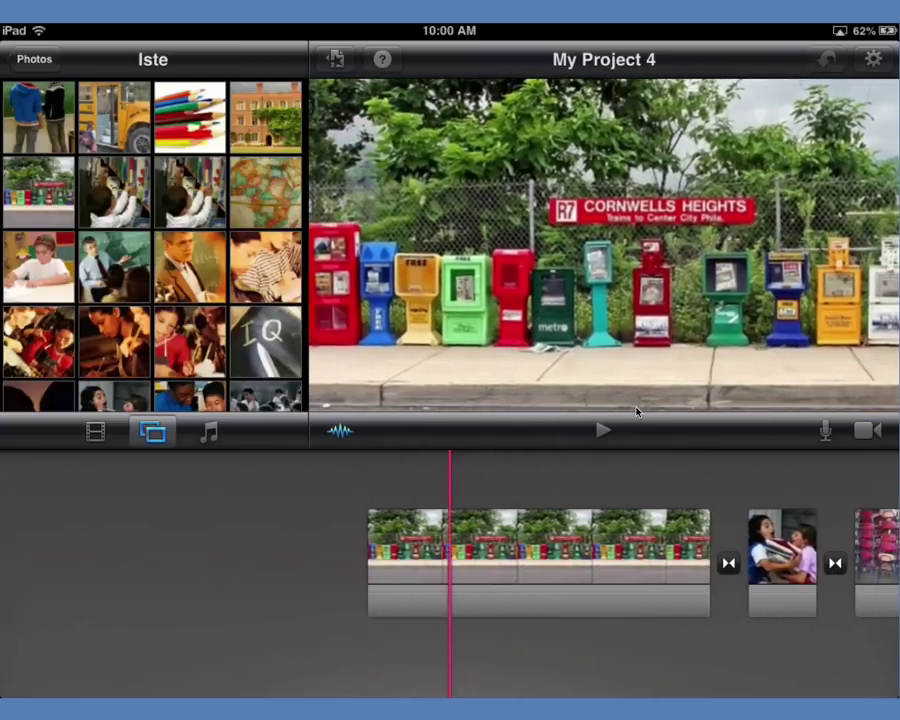